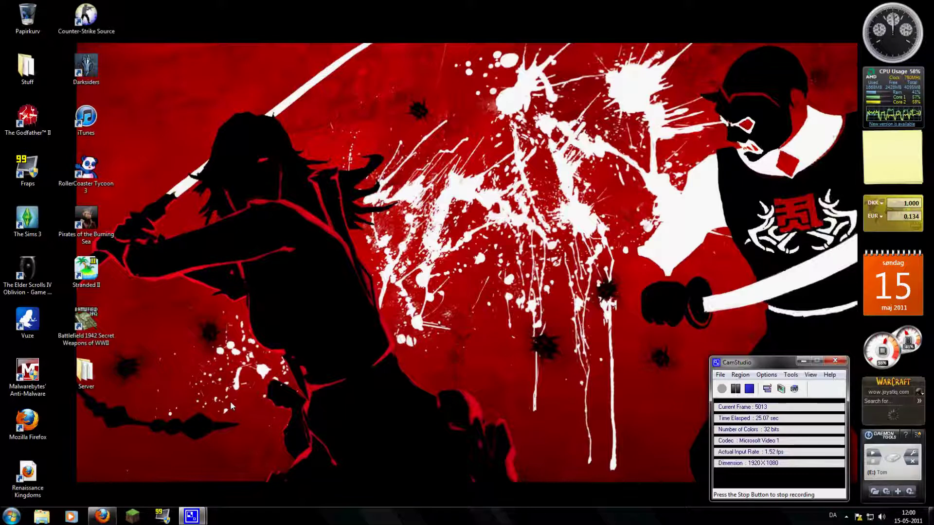
Search Google for 'hamachi', open the Softonic Hamachi 2.0.3.111 download page, then close Firefox.
click(104, 517)
text(hamachi)
click(303, 227)
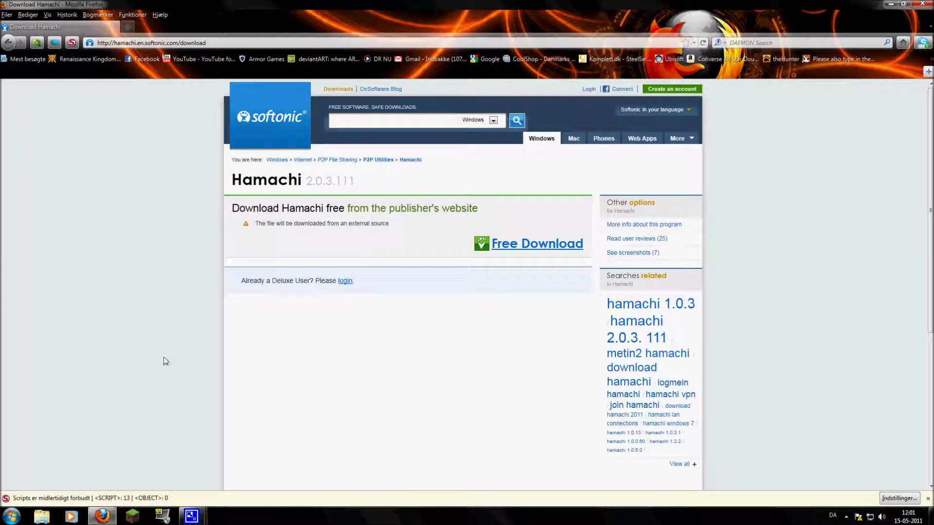
click(913, 4)
Relaunch Firefox, download minecraft_server.jar from the minecraft.net download page, then close the browser.
click(102, 516)
text(minecraft.net)
key(Return)
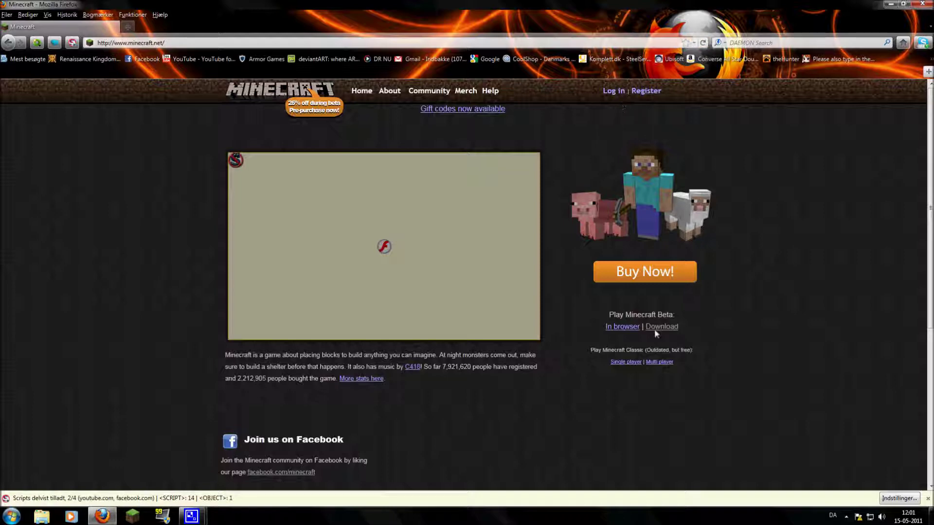
click(655, 327)
scroll(592, 272, down, 4)
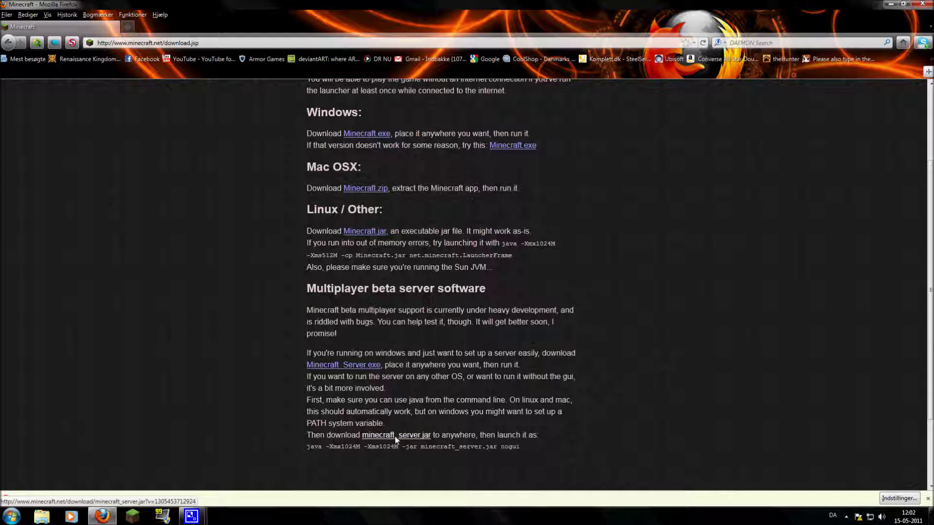
click(395, 439)
click(927, 4)
Dismiss the desktop shortcut menu and move the Server folder to a new desktop spot.
right_click(243, 262)
mouse_move(302, 350)
click(299, 167)
drag(100, 382, 281, 317)
drag(266, 378, 360, 383)
Open the Server folder and start the minecraft_server program.
double_click(263, 323)
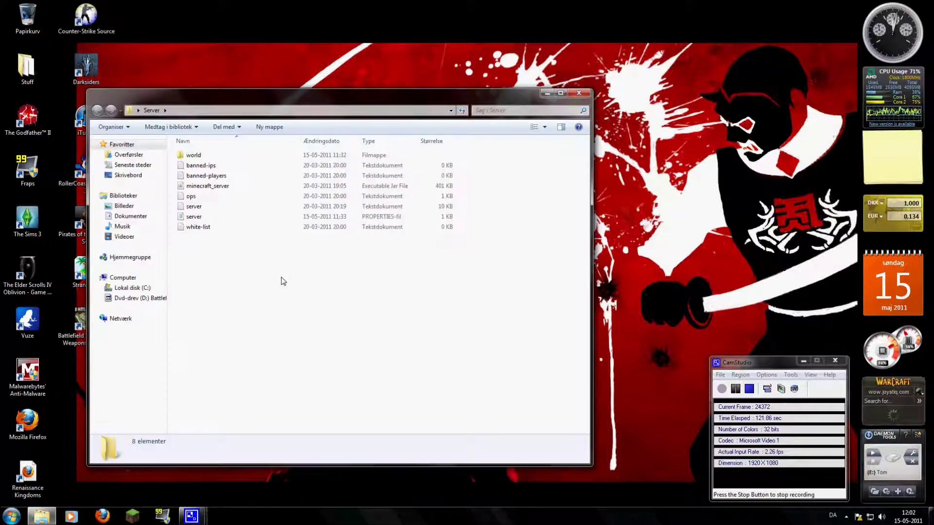
click(219, 187)
double_click(220, 187)
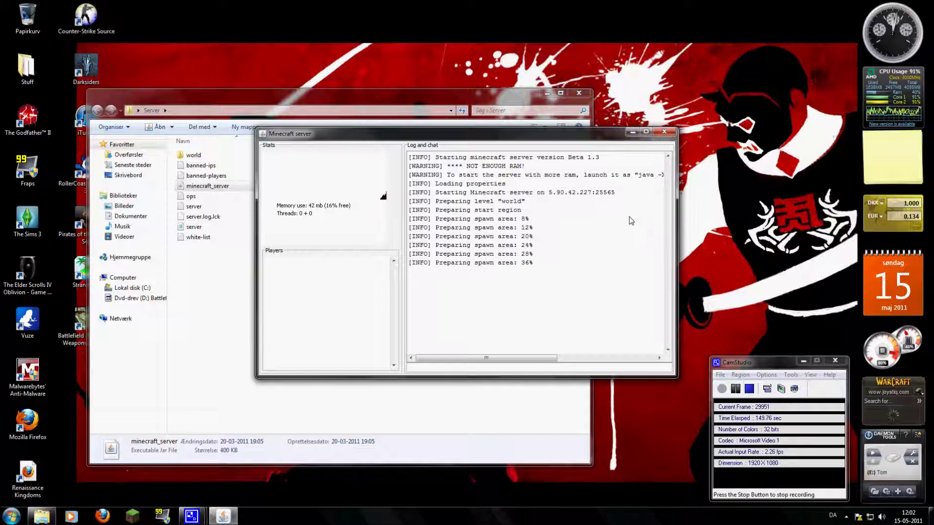
Shut down the Minecraft server after its world spawn area is prepared.
click(664, 132)
drag(246, 261, 210, 272)
Open the server properties file from the Server folder in Notepad (Åbn > Notesblok).
click(204, 209)
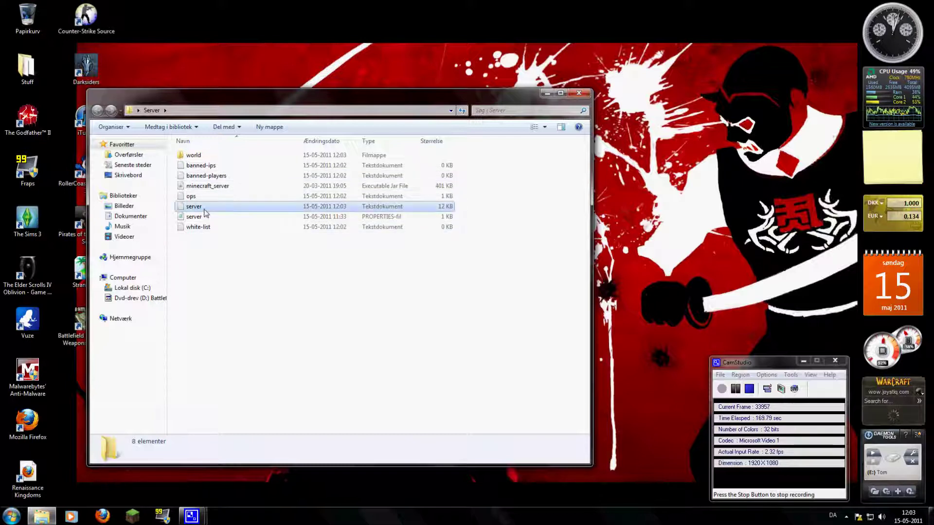
click(237, 218)
click(228, 206)
click(384, 218)
click(172, 127)
click(174, 141)
drag(198, 213, 80, 112)
click(159, 206)
drag(158, 206, 83, 121)
key(Right)
click(188, 170)
drag(187, 171, 137, 164)
click(191, 161)
click(152, 167)
drag(124, 164, 179, 164)
click(161, 167)
click(846, 518)
double_click(853, 466)
Press Hamachi's power button and move its window to the upper right of the screen.
click(32, 241)
drag(98, 210, 730, 101)
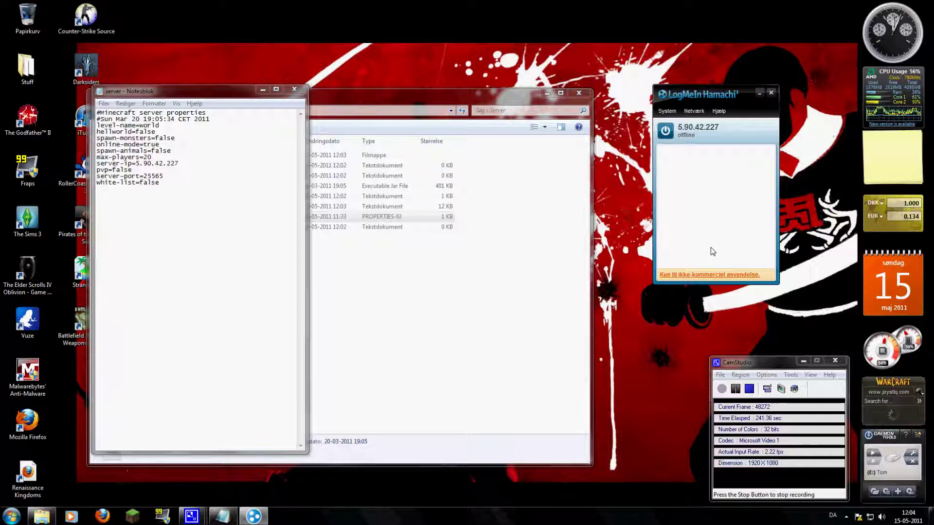
Bring Hamachi online at 5.90.42.227 via the Netværk menu, listing its two joined networks.
click(700, 112)
click(697, 112)
click(703, 112)
click(665, 130)
click(691, 115)
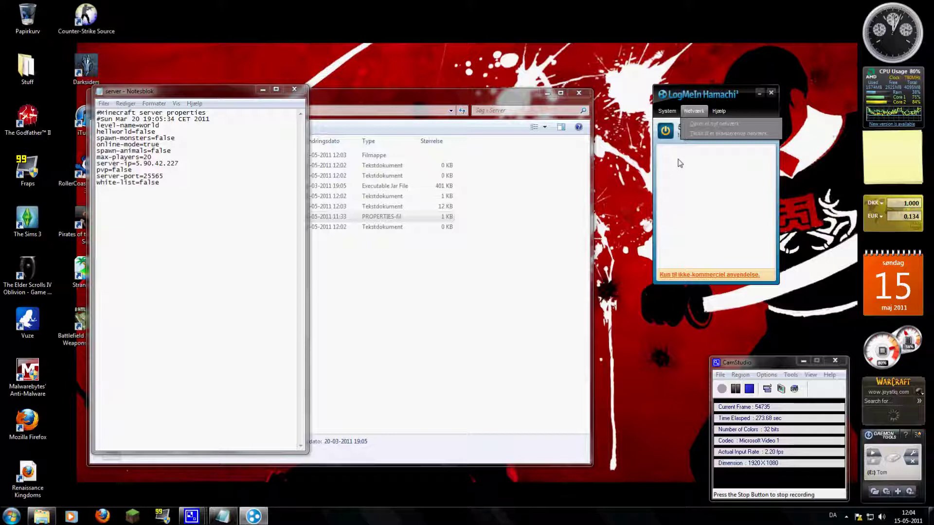
click(704, 94)
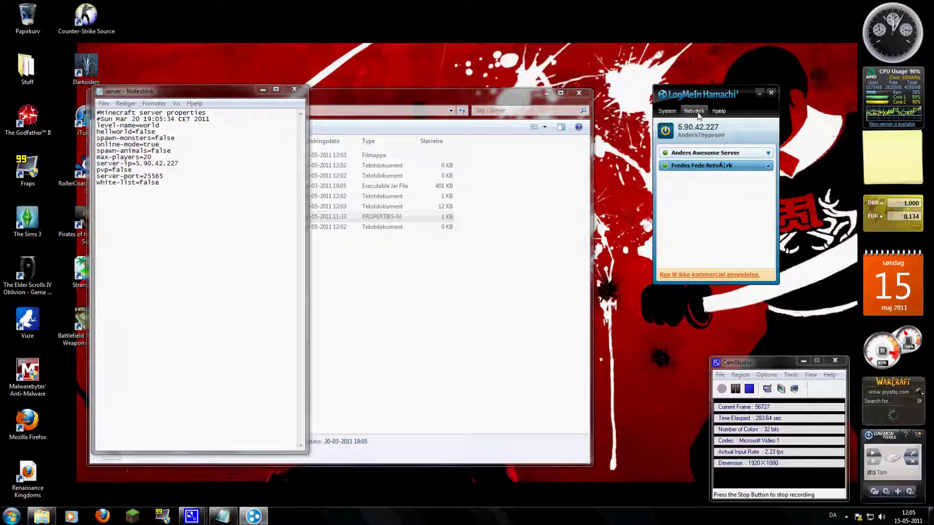
click(701, 112)
Enter network ID 'My minecraft server!' in Opret netværk, cancel it, then select the two existing networks.
click(714, 124)
click(440, 245)
text(My minec)
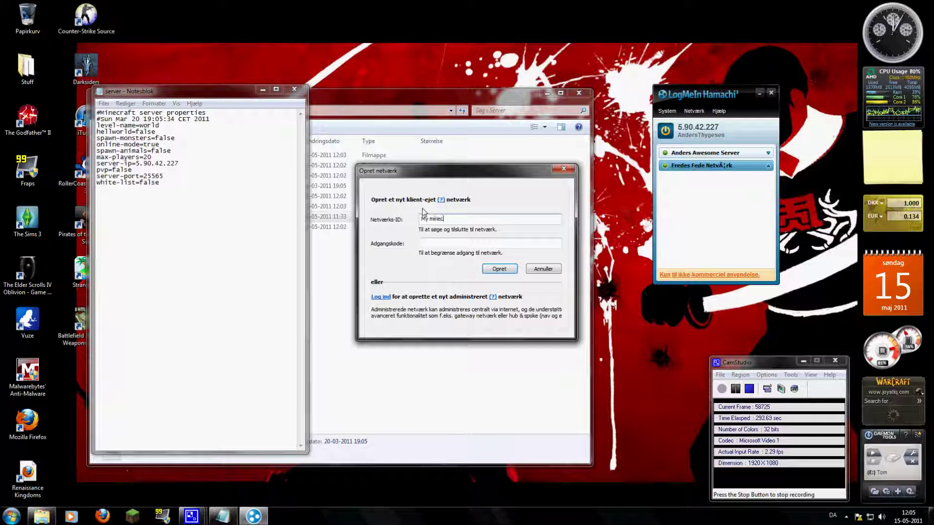
text(raft server!)
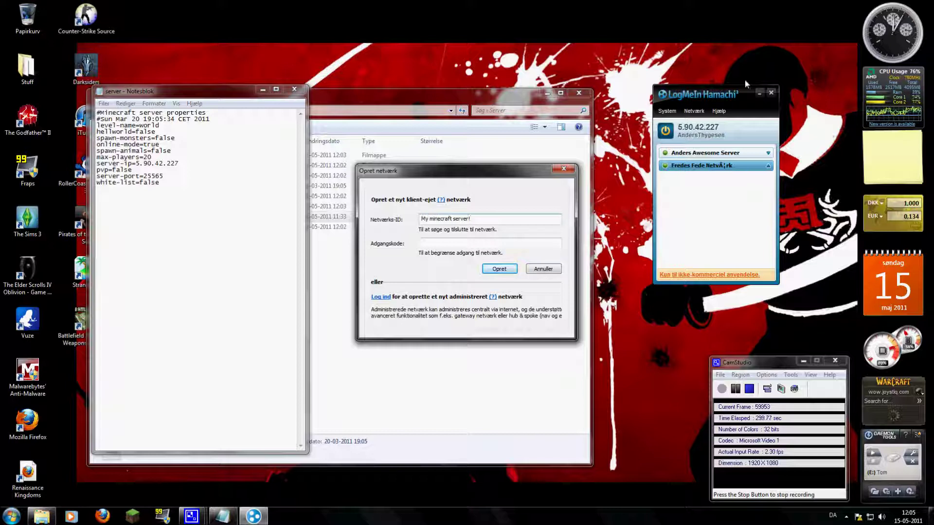
click(480, 245)
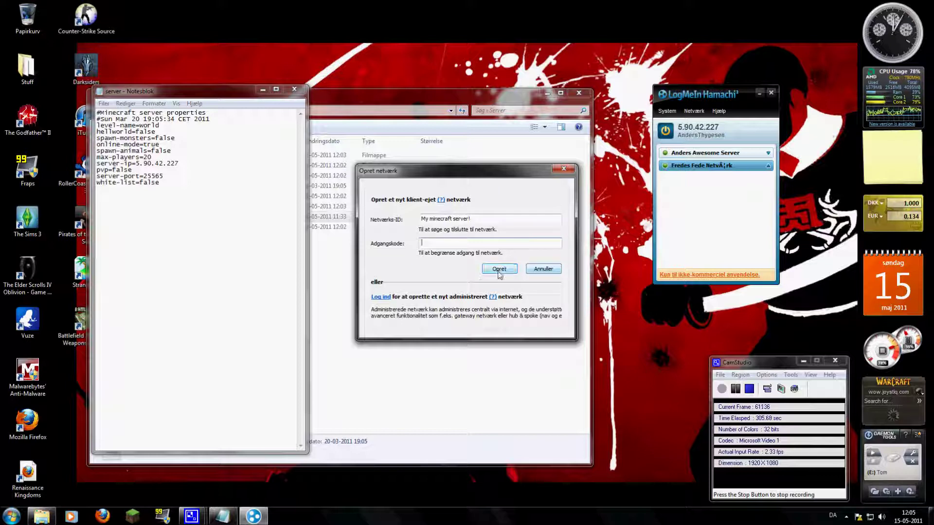
click(541, 270)
click(674, 156)
click(674, 165)
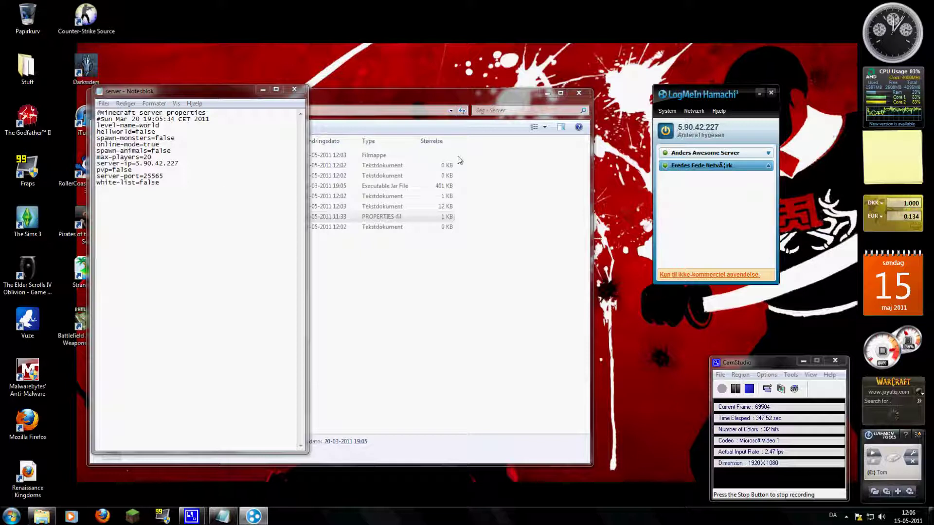
mouse_move(190, 167)
mouse_down()
mouse_move(98, 167)
mouse_move(181, 167)
mouse_up()
click(211, 190)
click(462, 298)
double_click(253, 189)
drag(333, 136, 104, 83)
scroll(289, 274, up, 2)
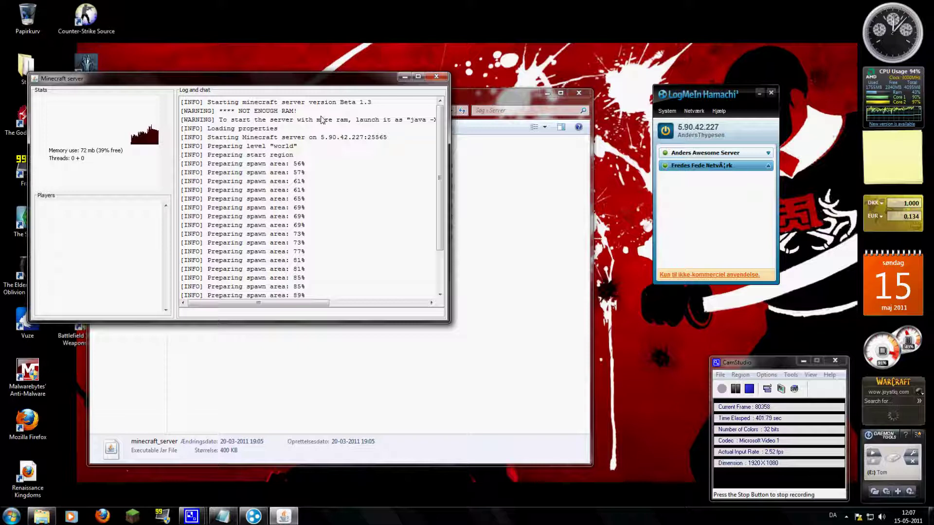
drag(295, 303, 239, 293)
click(437, 76)
click(695, 111)
click(713, 133)
click(748, 391)
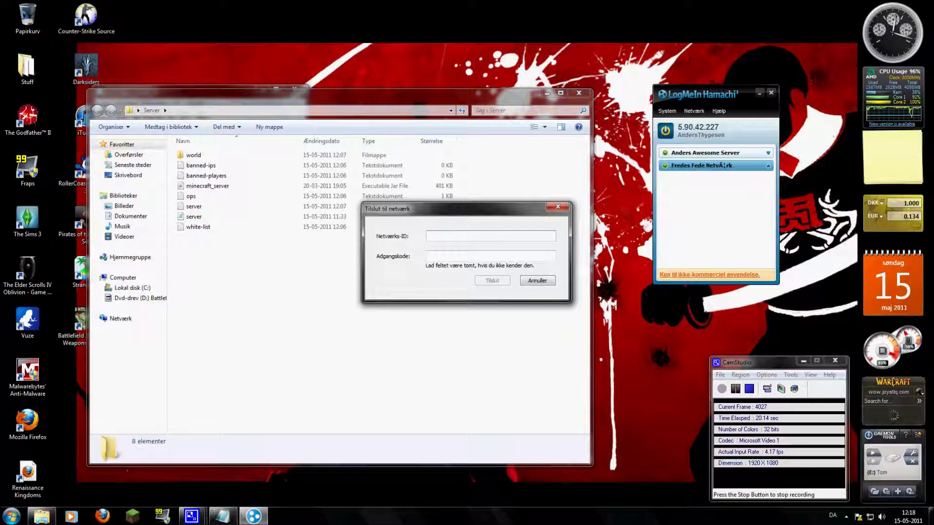
text(My server)
click(437, 256)
key(shift+Tab)
key(BackSpace)
click(538, 280)
mouse_move(681, 165)
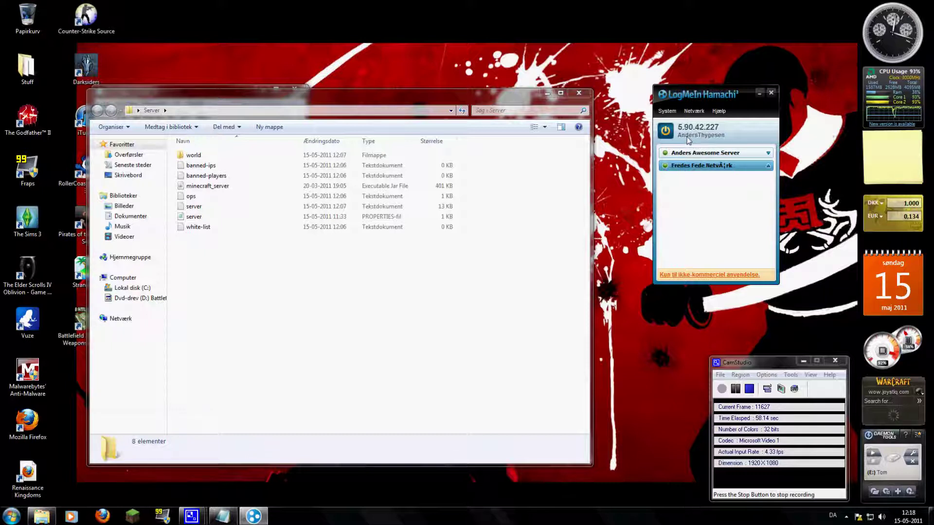
click(769, 154)
click(441, 305)
double_click(213, 217)
click(176, 139)
drag(176, 140, 156, 134)
text(t)
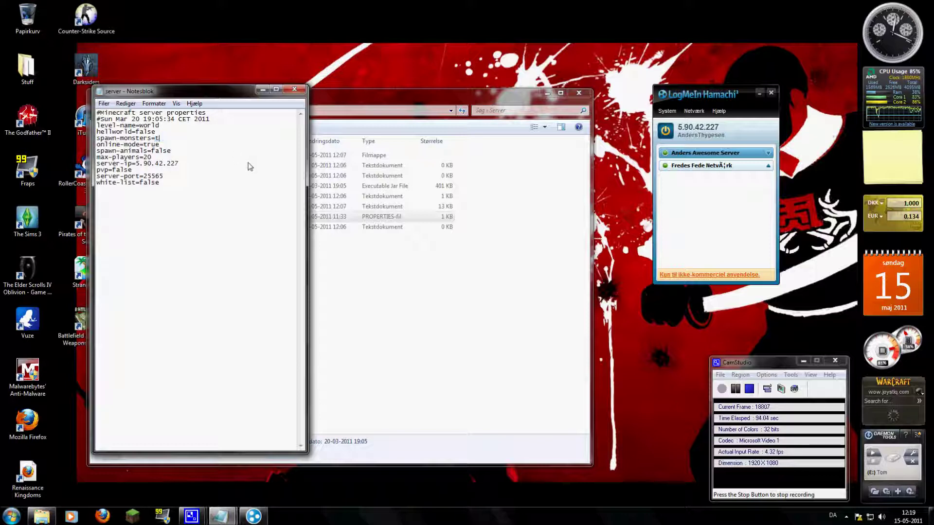
text(ruefak)
text(se)
click(191, 191)
drag(172, 178, 144, 180)
click(167, 180)
drag(167, 178, 143, 179)
click(173, 179)
click(296, 88)
click(482, 269)
Start the Minecraft server again and close the Server folder and Notepad windows.
double_click(238, 186)
click(579, 92)
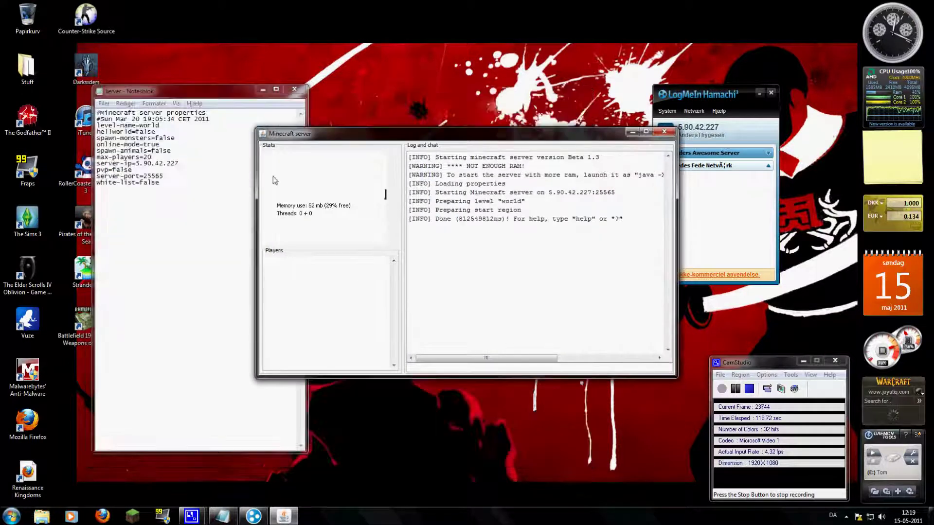
click(295, 89)
Launch and log in to Minecraft, open Multiplayer, then stop the server after the lost connection.
click(127, 517)
click(664, 353)
drag(307, 209, 276, 194)
drag(559, 134, 684, 109)
drag(340, 192, 356, 140)
click(317, 287)
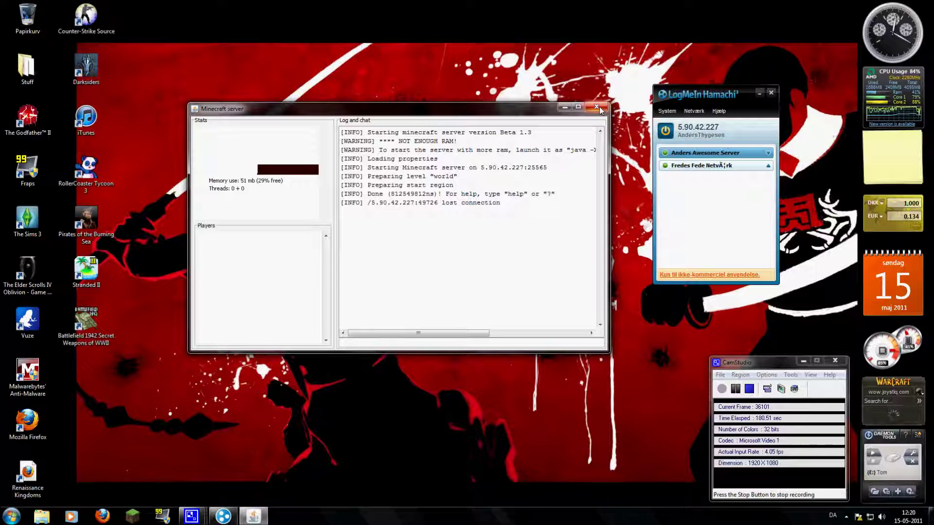
click(597, 107)
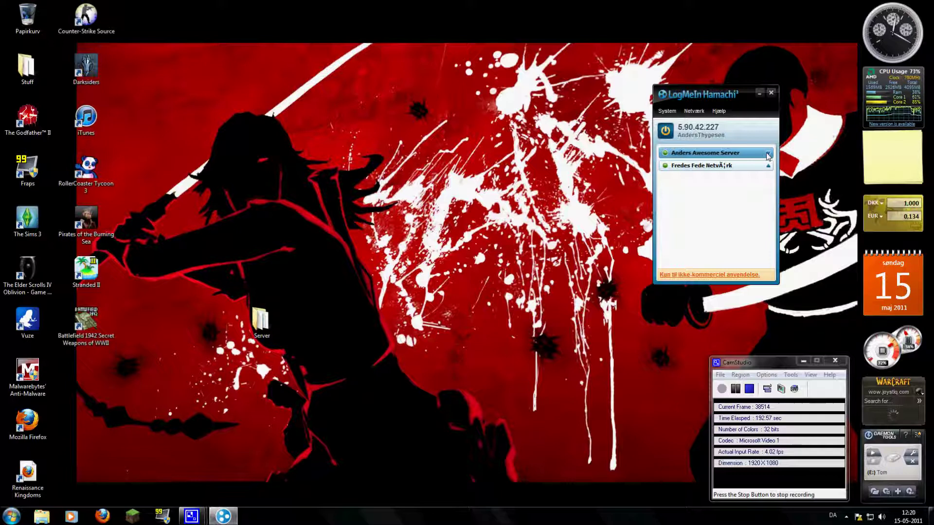
Deactivate the Hamachi window, leaving the desktop showing Hamachi and the Server folder.
click(407, 331)
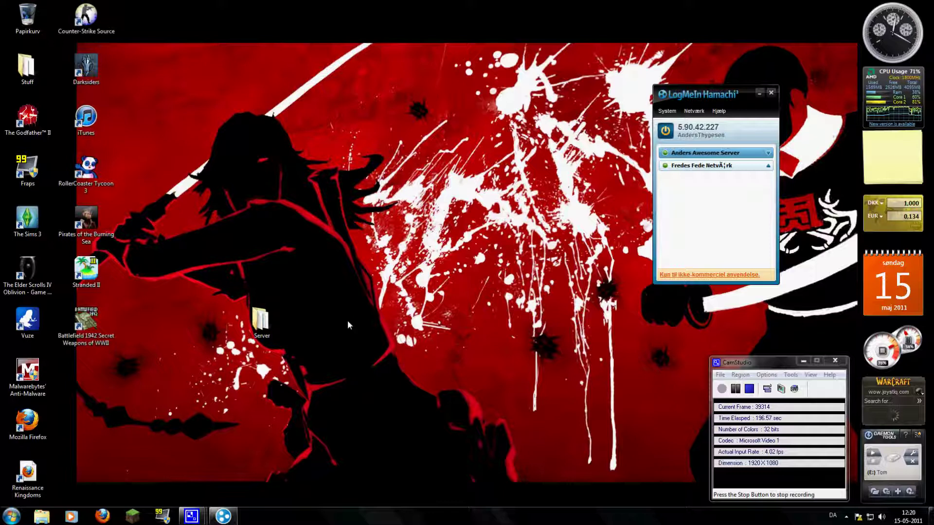